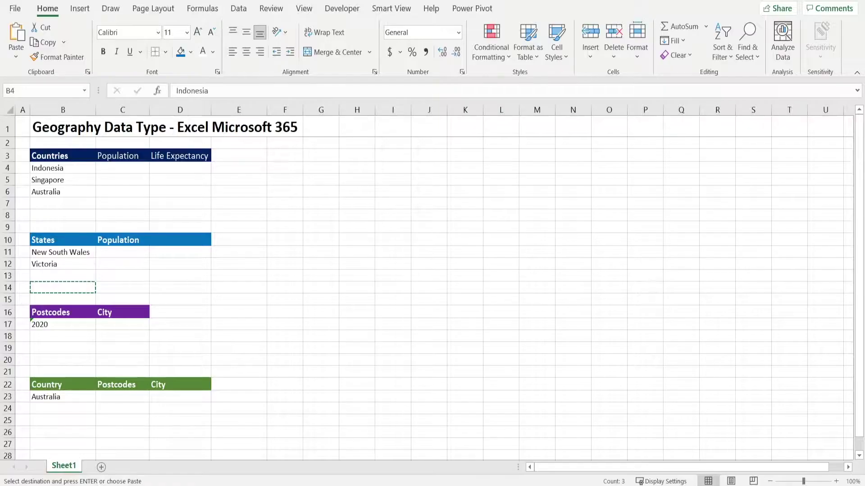
Step: Convert Indonesia, Singapore and Australia in B4:B6 to the Geography data type
{"action": "left_click", "coordinate": [46, 217]}
{"action": "left_click_drag", "start_coordinate": [61, 163], "coordinate": [64, 194]}
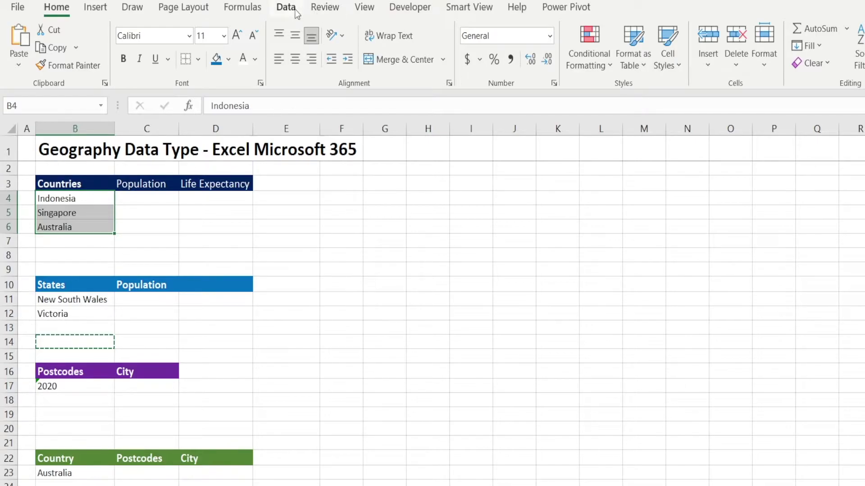
{"action": "left_click", "coordinate": [296, 10]}
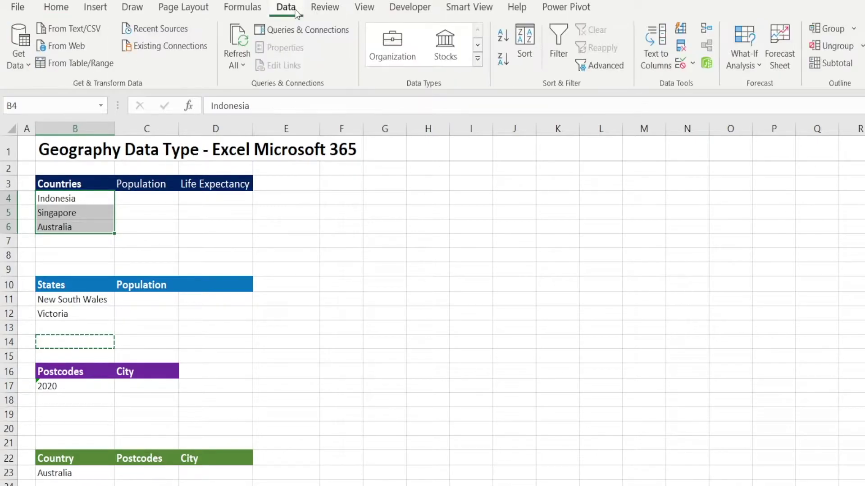
{"action": "left_click", "coordinate": [477, 46]}
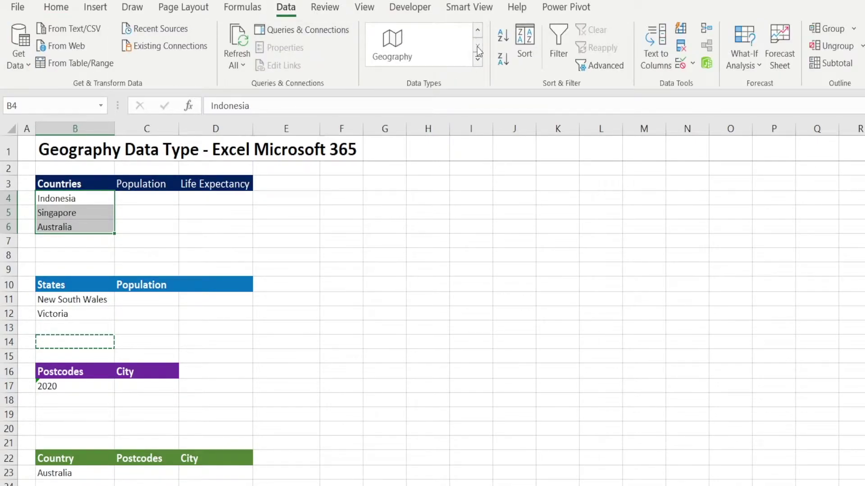
{"action": "left_click", "coordinate": [396, 54]}
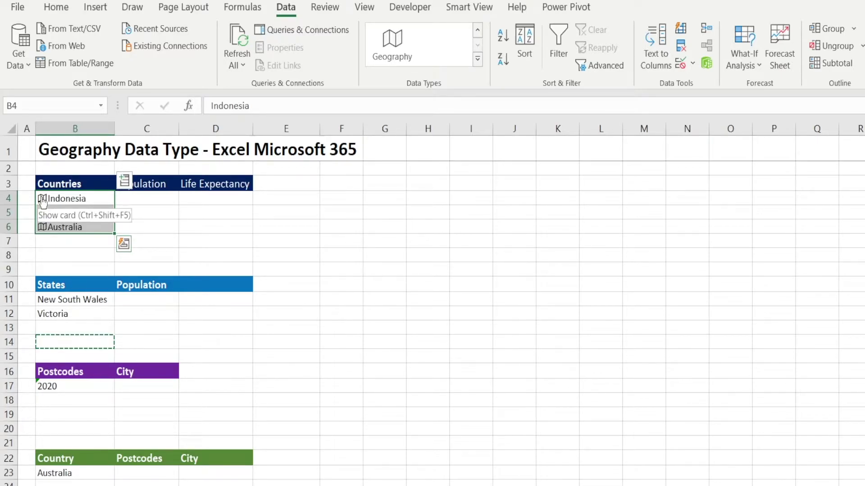
Step: Extract Indonesia's population, 270,203,917, from its data card into C4 as =B4.Population
{"action": "left_click", "coordinate": [43, 203]}
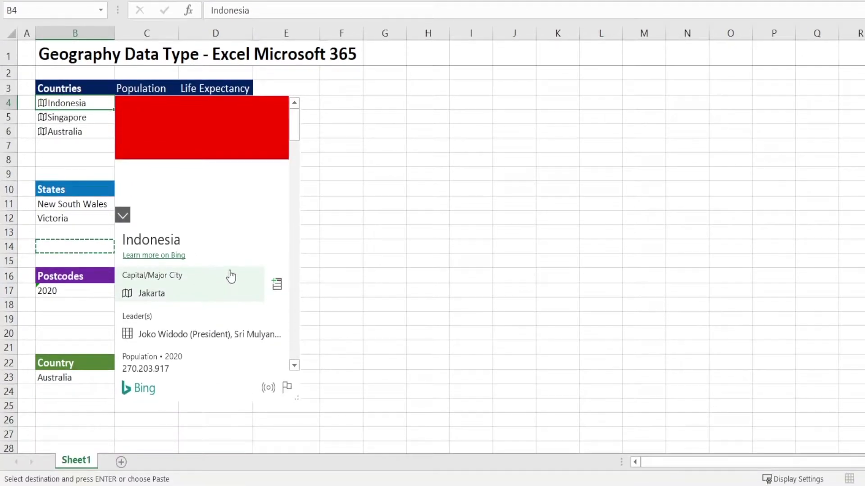
{"action": "scroll", "coordinate": [230, 288], "scroll_direction": "down", "scroll_amount": 6}
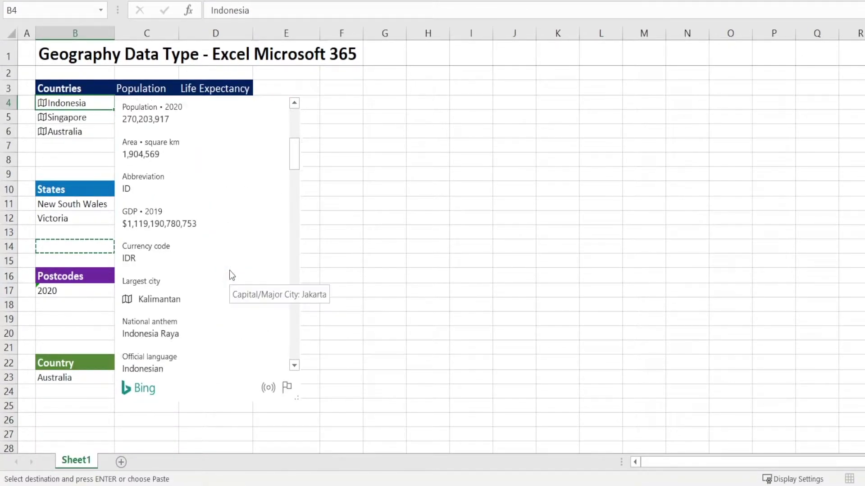
{"action": "scroll", "coordinate": [231, 275], "scroll_direction": "down", "scroll_amount": 2}
{"action": "scroll", "coordinate": [232, 274], "scroll_direction": "up", "scroll_amount": 8}
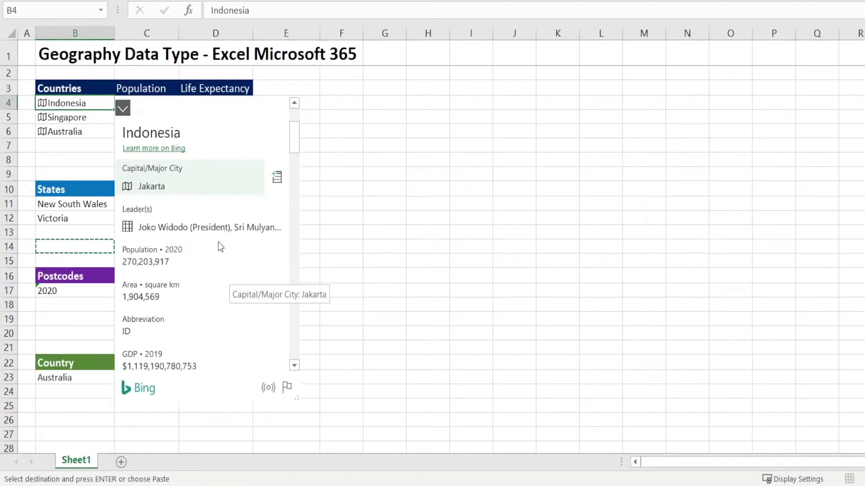
{"action": "mouse_move", "coordinate": [164, 263]}
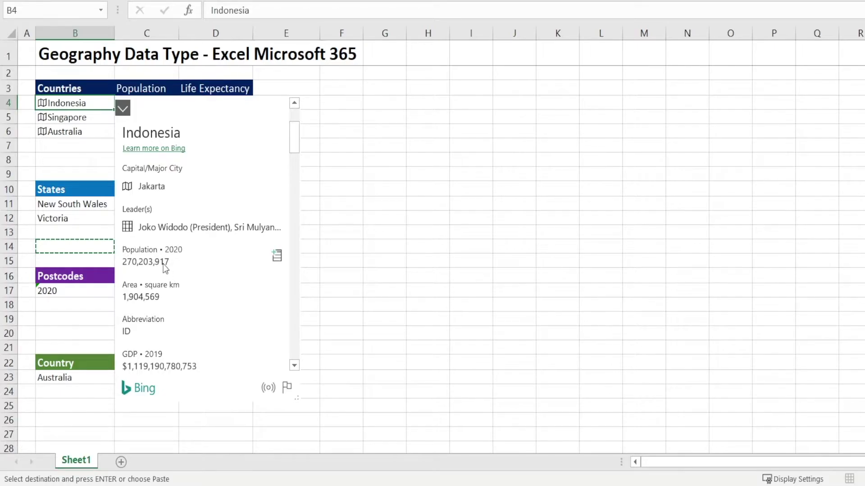
{"action": "left_click", "coordinate": [277, 259]}
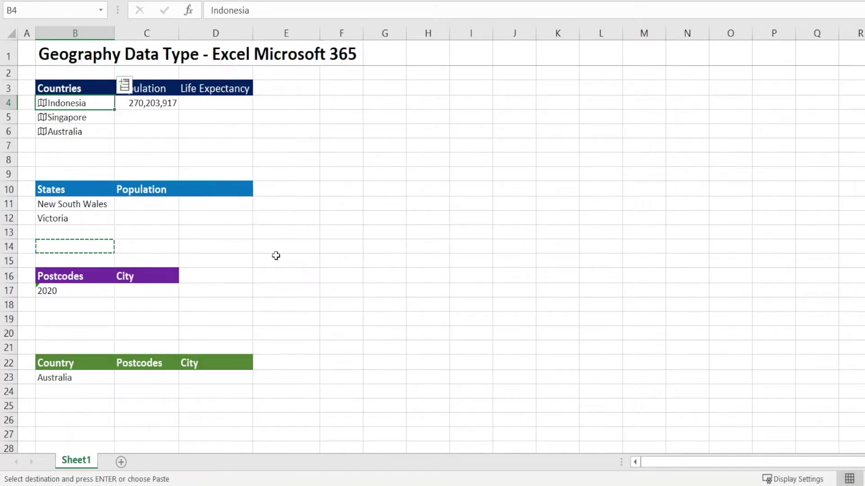
{"action": "left_click", "coordinate": [149, 105]}
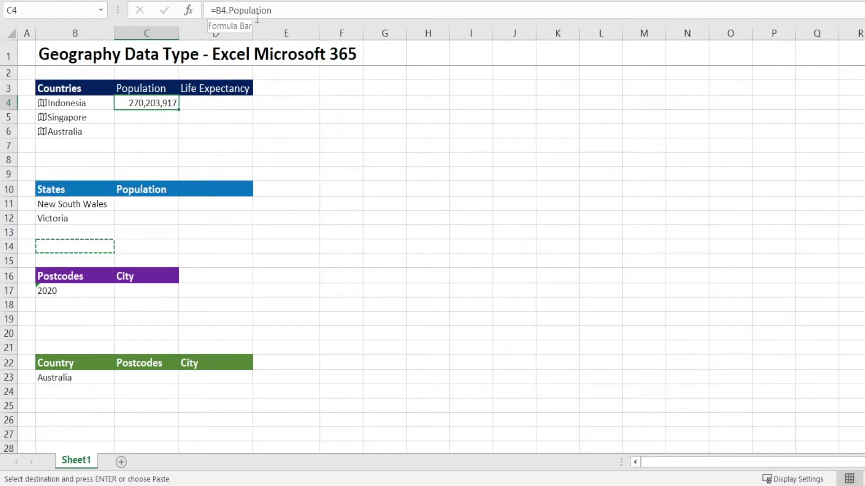
Step: Fill =B4.Population down to C5:C6, giving Singapore 5,703,569 and Australia 25,364,307
{"action": "double_click", "coordinate": [181, 111]}
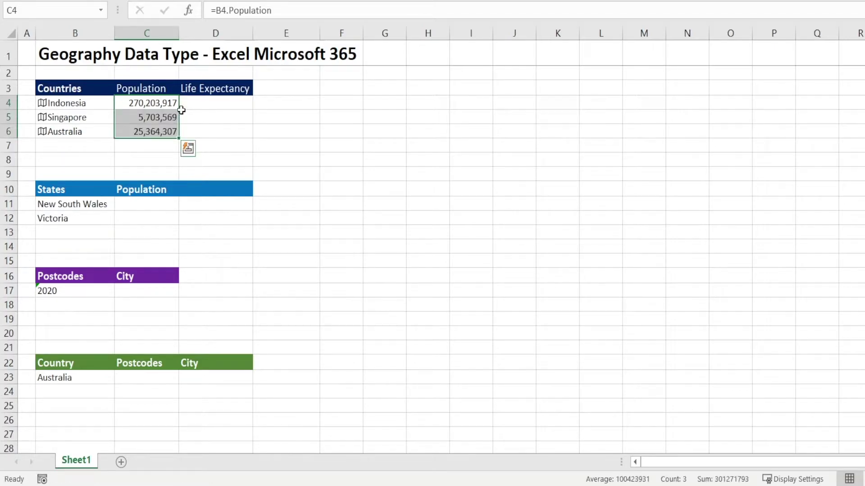
{"action": "left_click", "coordinate": [145, 118]}
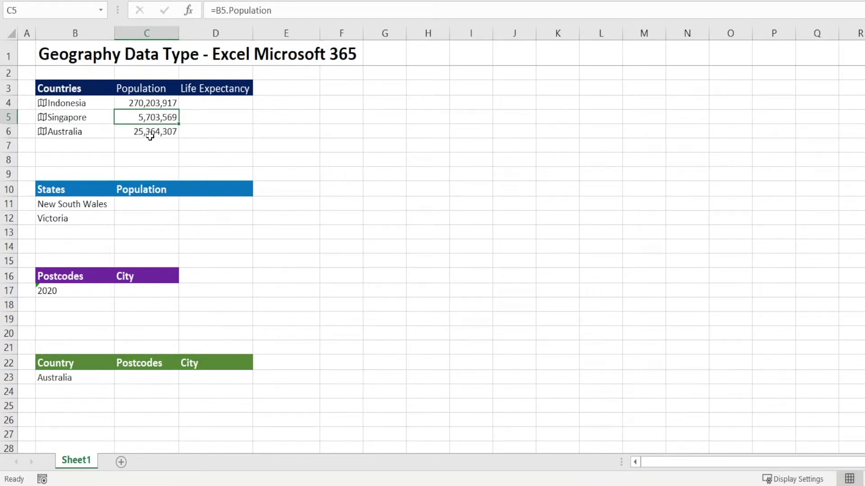
{"action": "left_click", "coordinate": [150, 134]}
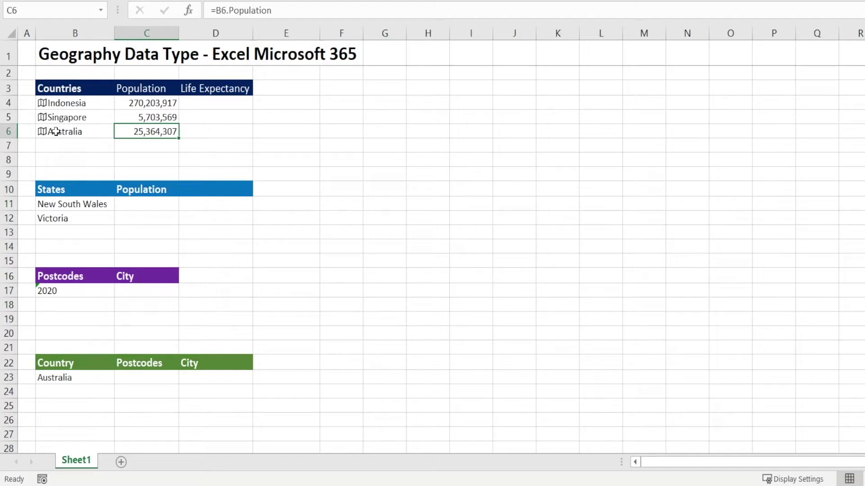
{"action": "left_click", "coordinate": [100, 105]}
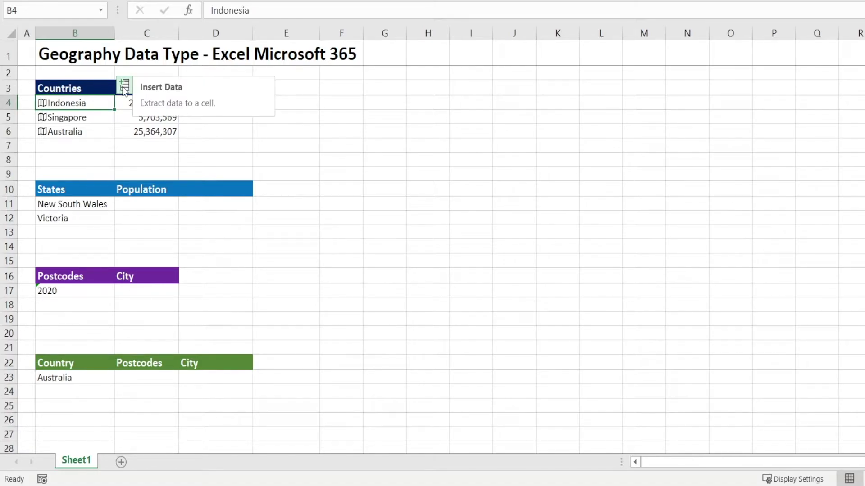
Step: Insert Life expectancy into D4 and fill it down to D6: 71.5, 83.1 and 82.7
{"action": "left_click", "coordinate": [124, 87]}
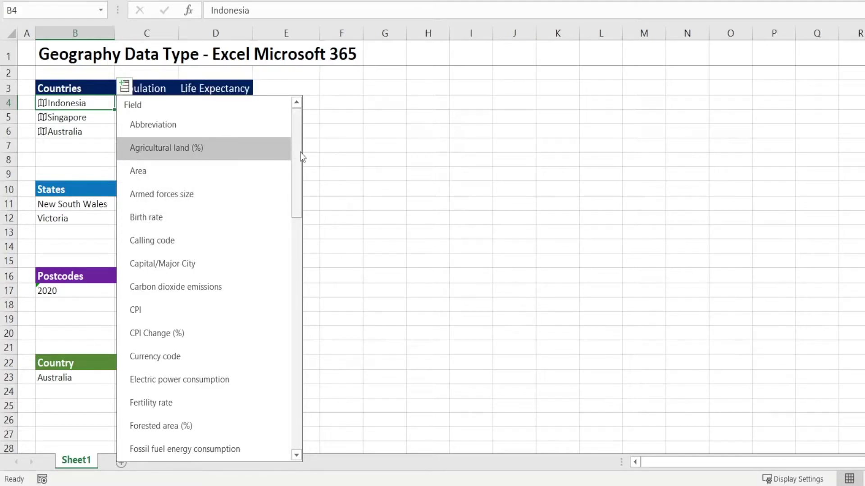
{"action": "scroll", "coordinate": [255, 320], "scroll_direction": "down", "scroll_amount": 4}
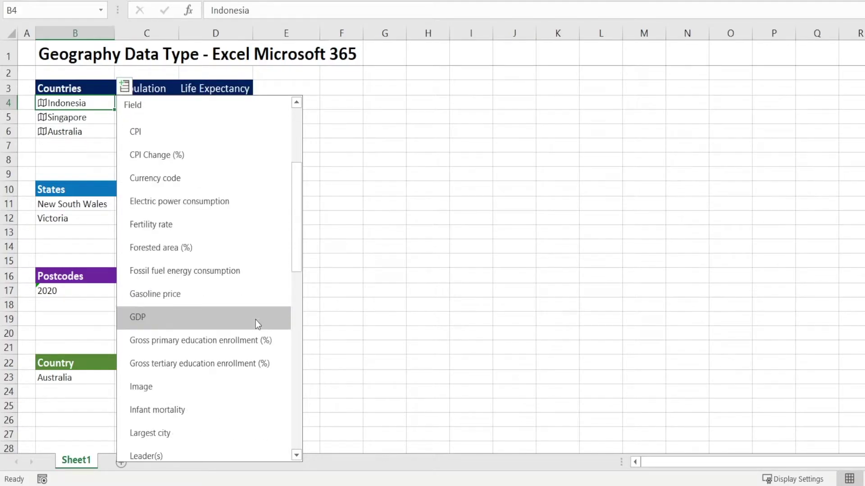
{"action": "scroll", "coordinate": [256, 319], "scroll_direction": "down", "scroll_amount": 1}
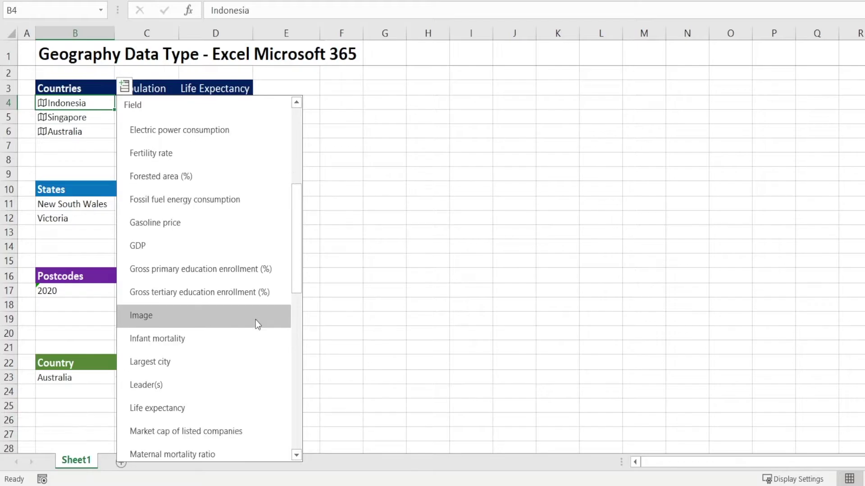
{"action": "left_click", "coordinate": [195, 415]}
{"action": "left_click", "coordinate": [238, 115]}
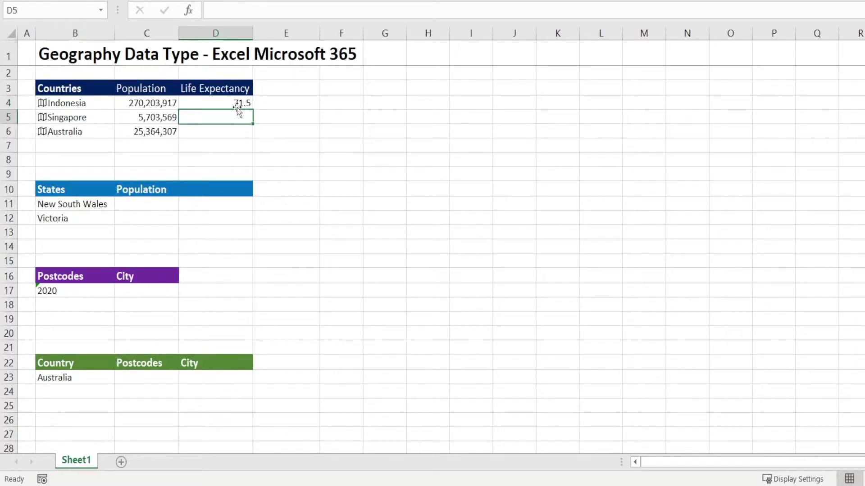
{"action": "left_click", "coordinate": [235, 104]}
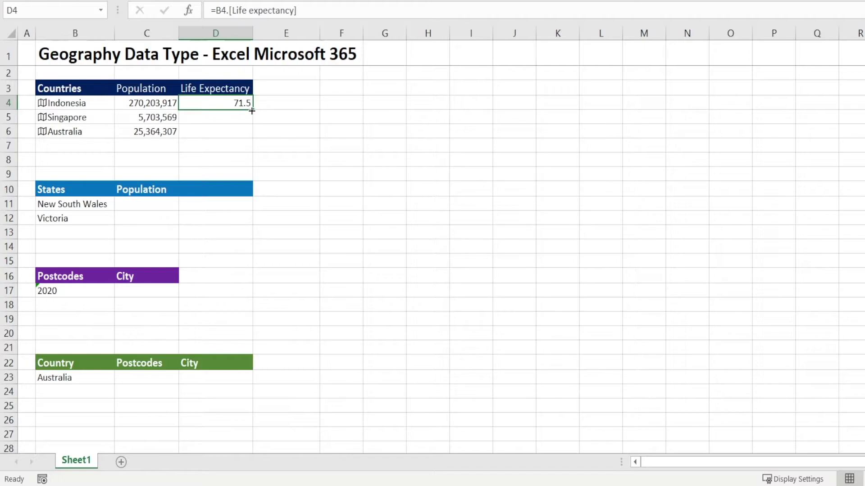
{"action": "left_click_drag", "start_coordinate": [251, 111], "coordinate": [252, 135]}
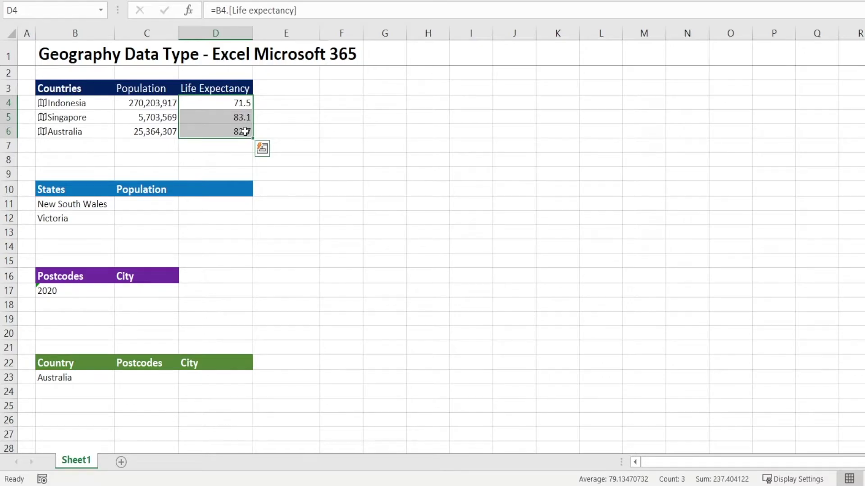
{"action": "left_click", "coordinate": [240, 150]}
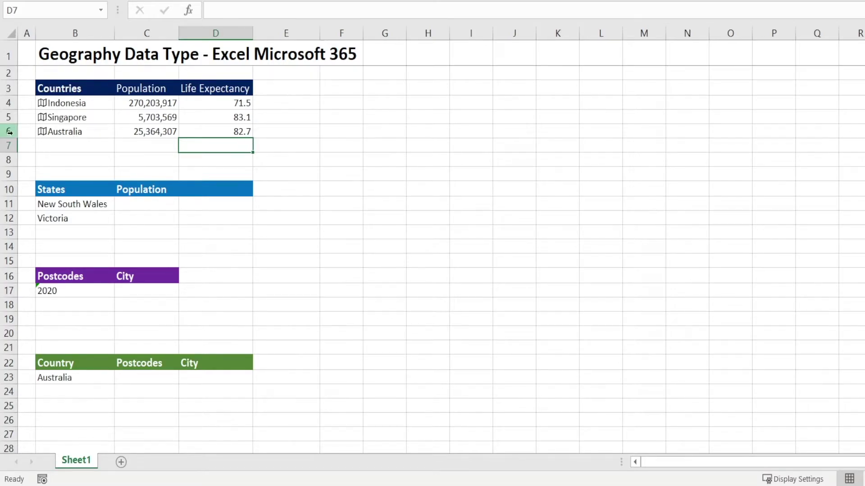
Step: Review the fields on Australia's data card, then close the card
{"action": "left_click", "coordinate": [43, 134]}
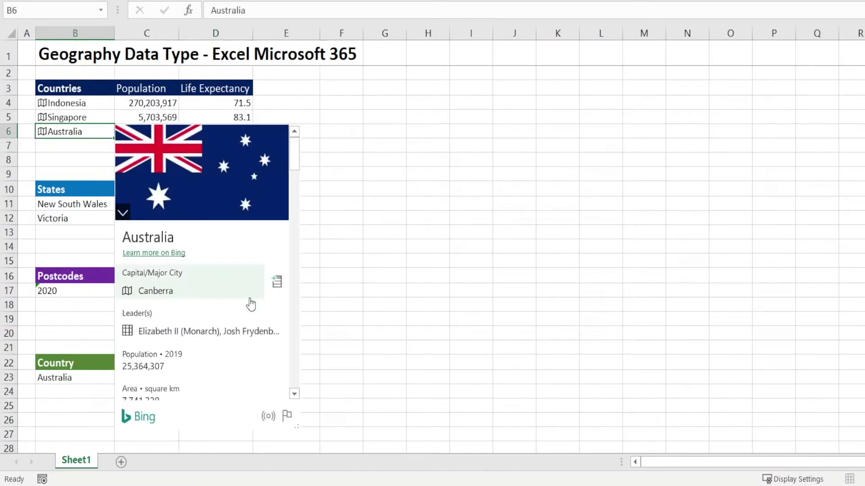
{"action": "scroll", "coordinate": [250, 302], "scroll_direction": "down", "scroll_amount": 20}
{"action": "scroll", "coordinate": [249, 298], "scroll_direction": "down", "scroll_amount": 20}
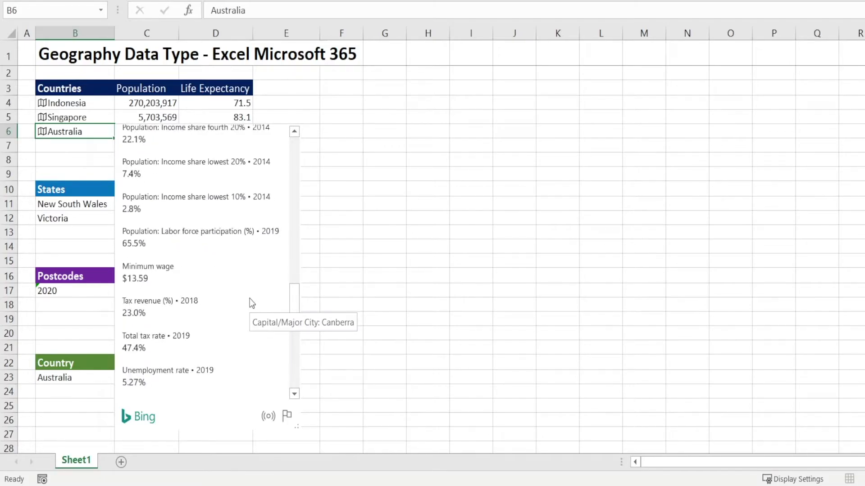
{"action": "scroll", "coordinate": [250, 298], "scroll_direction": "up", "scroll_amount": 3}
{"action": "scroll", "coordinate": [250, 299], "scroll_direction": "up", "scroll_amount": 20}
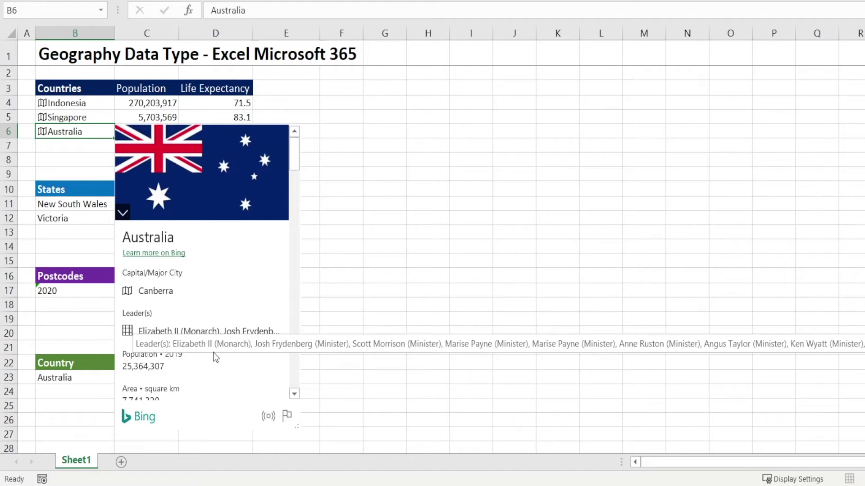
{"action": "key", "text": "Escape"}
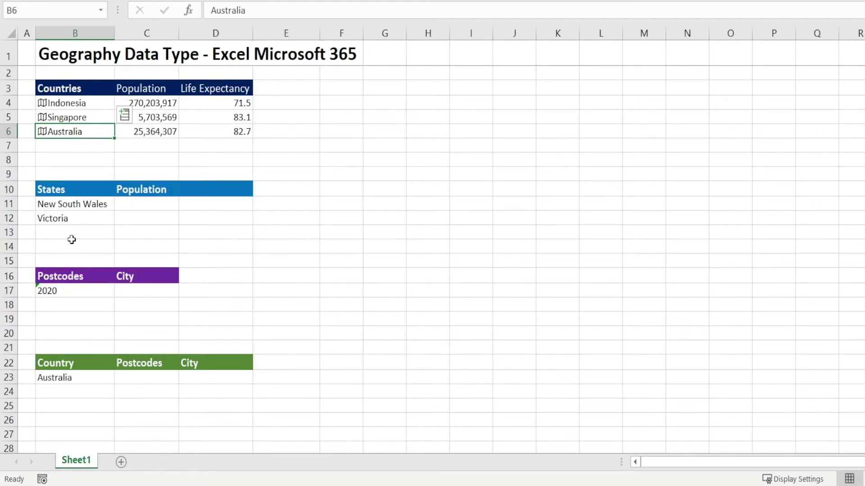
Step: Add Queensland below Victoria and convert the three state names to Geography data
{"action": "left_click", "coordinate": [81, 200]}
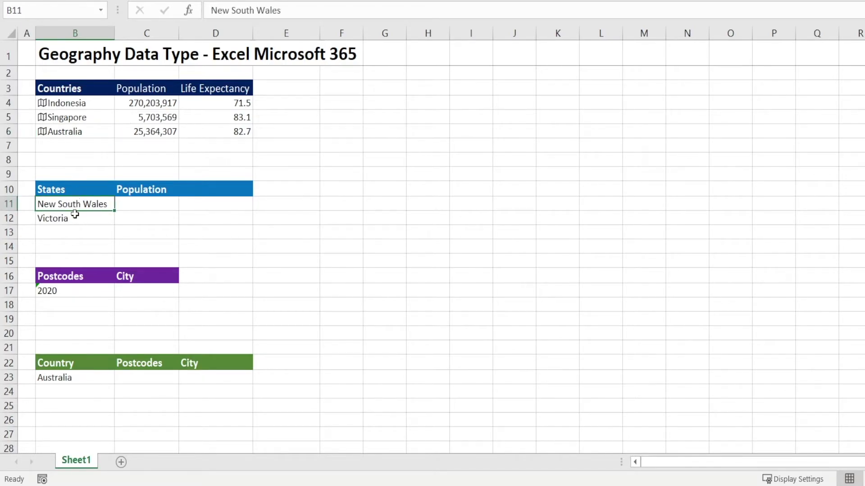
{"action": "left_click", "coordinate": [70, 236]}
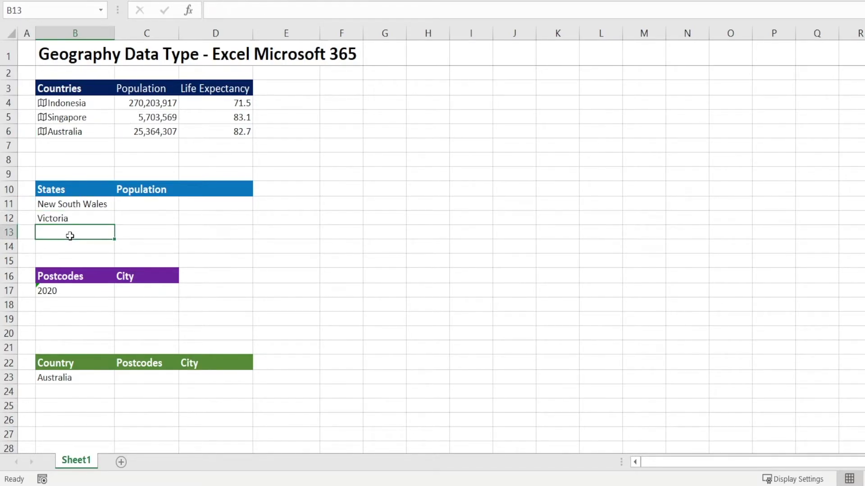
{"action": "type", "text": "Quee"}
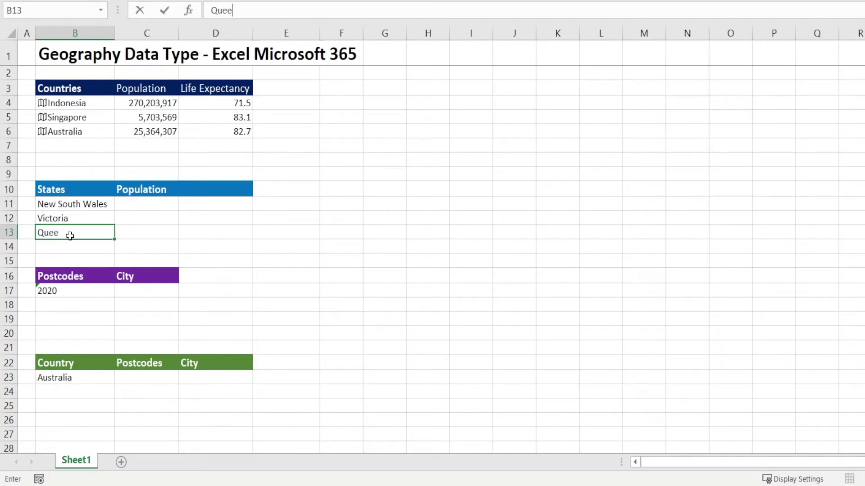
{"action": "type", "text": "nsland"}
{"action": "key", "text": "Return"}
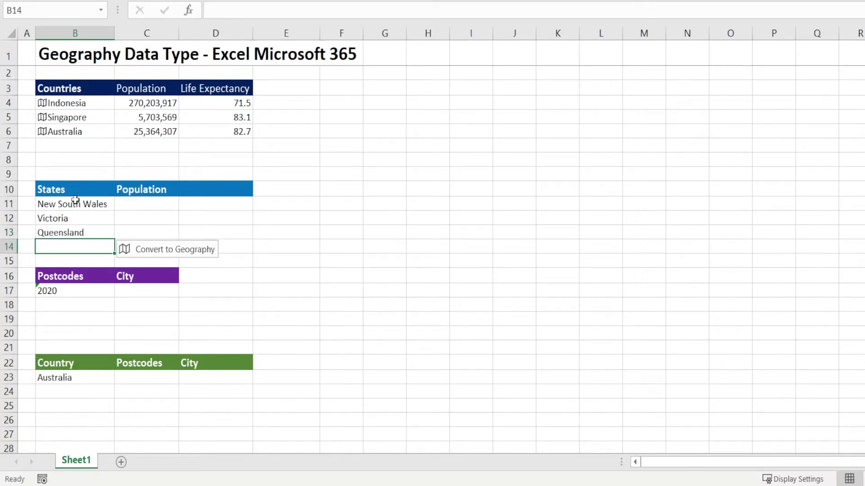
{"action": "left_click", "coordinate": [126, 252]}
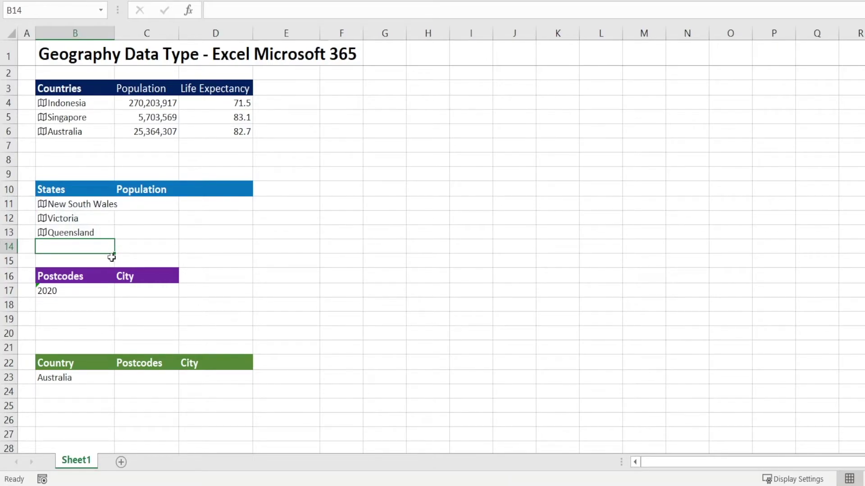
Step: Insert state Population and fill it down: 8,166,369, 6,680,648 and 5,184,847
{"action": "left_click", "coordinate": [90, 192]}
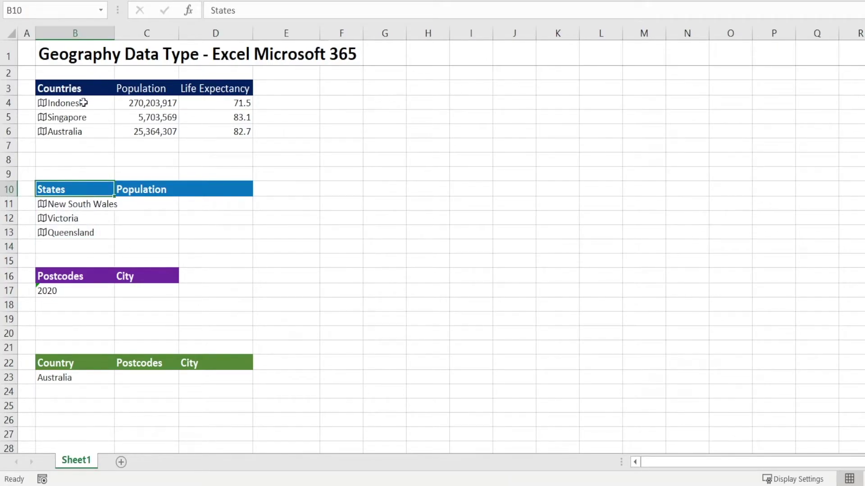
{"action": "left_click", "coordinate": [98, 210]}
{"action": "left_click", "coordinate": [125, 187]}
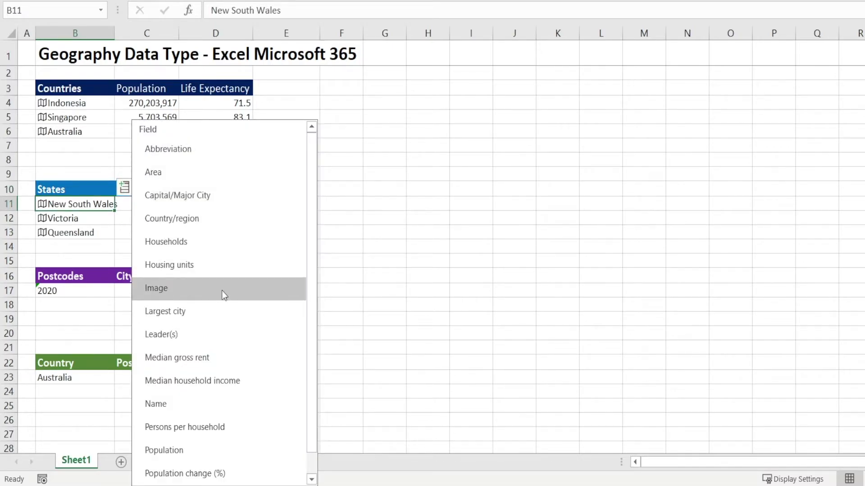
{"action": "left_click", "coordinate": [203, 462]}
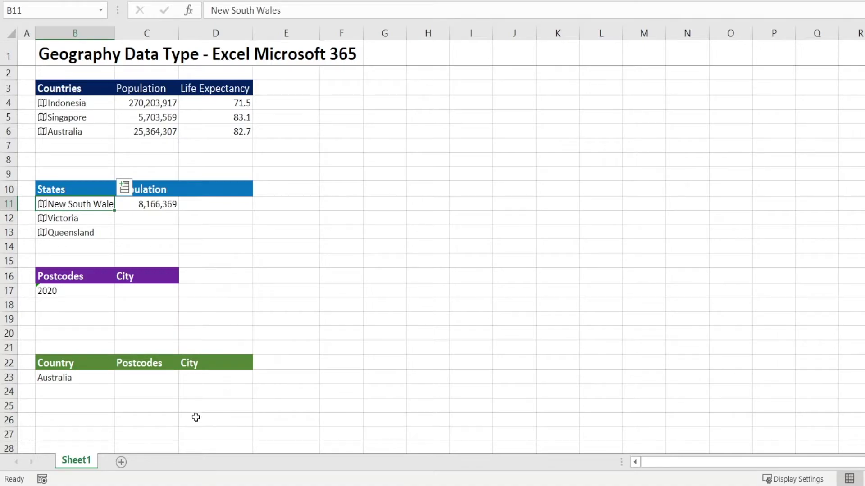
{"action": "left_click", "coordinate": [168, 199]}
{"action": "double_click", "coordinate": [180, 212]}
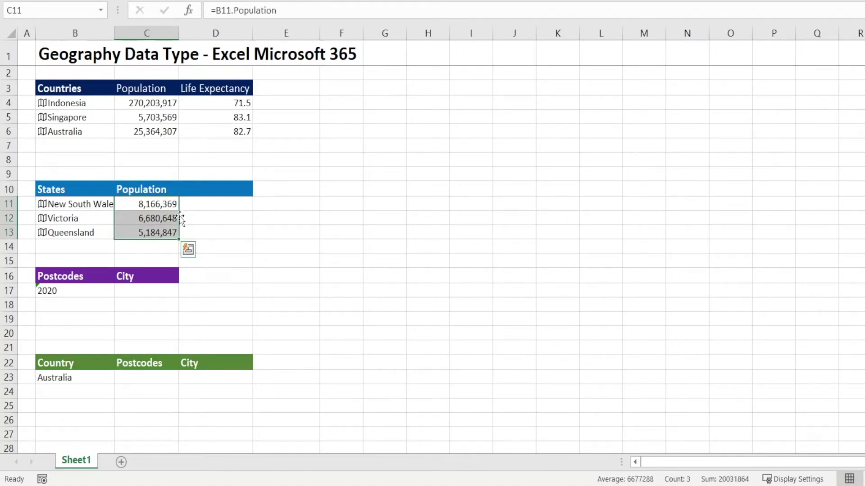
{"action": "left_click", "coordinate": [209, 224]}
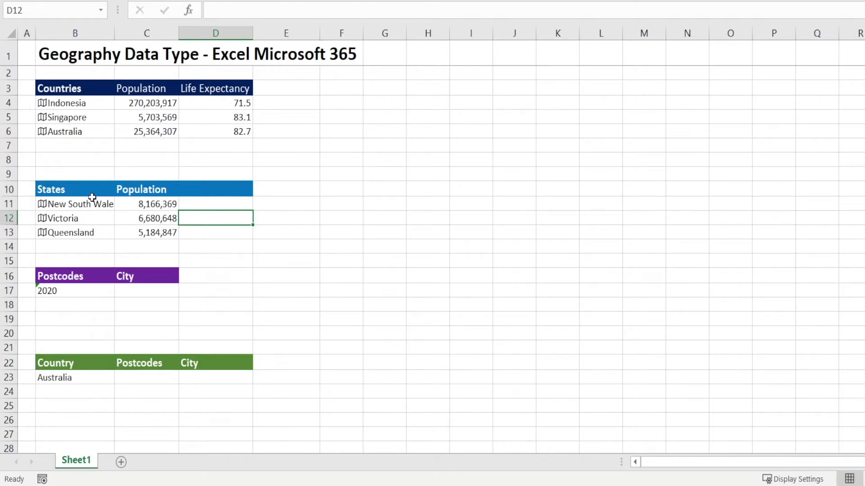
Step: Convert B10:C13 into a table with headers using Ctrl+T
{"action": "left_click_drag", "start_coordinate": [92, 194], "coordinate": [128, 232]}
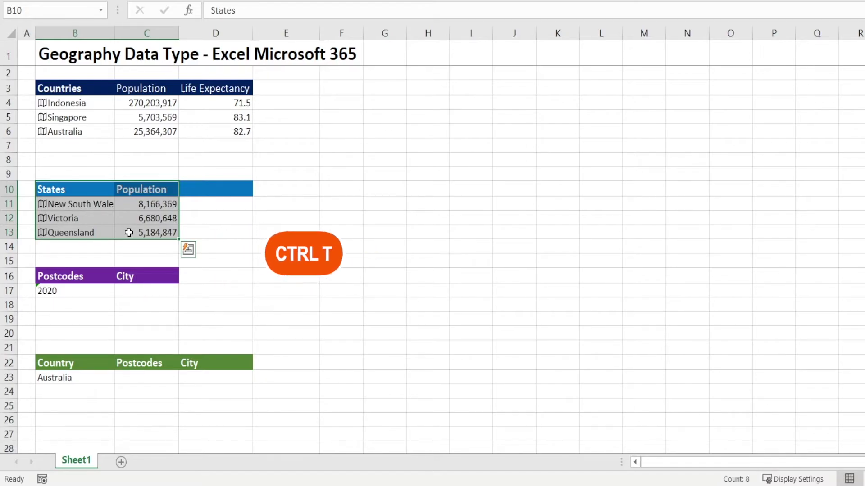
{"action": "key", "text": "ctrl+t"}
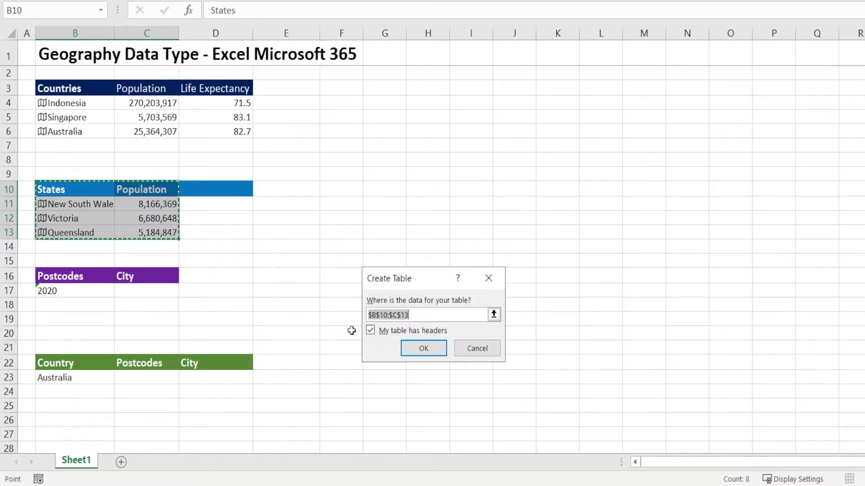
{"action": "left_click", "coordinate": [430, 350]}
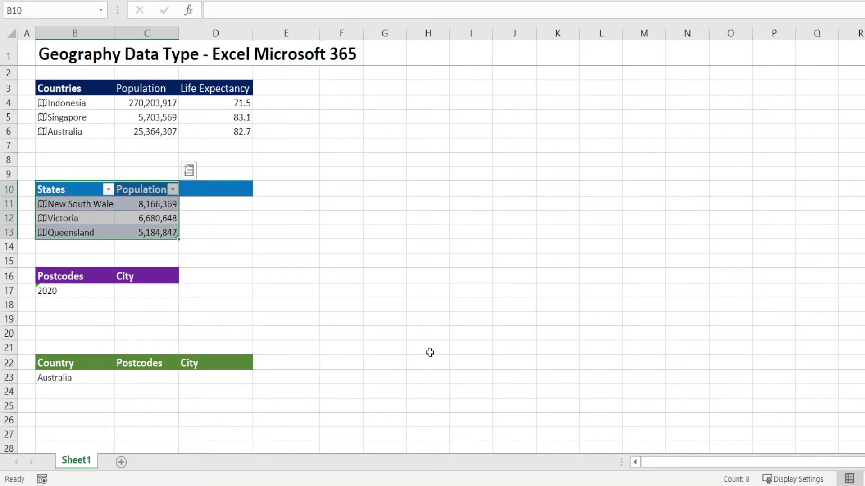
Step: Add Housing units and Time zone(s) columns to the states table through Insert Data
{"action": "left_click", "coordinate": [189, 171]}
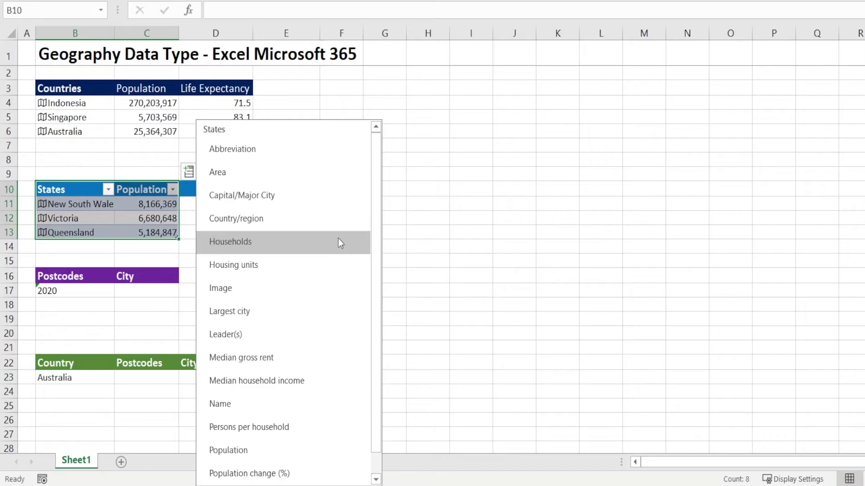
{"action": "left_click", "coordinate": [334, 264]}
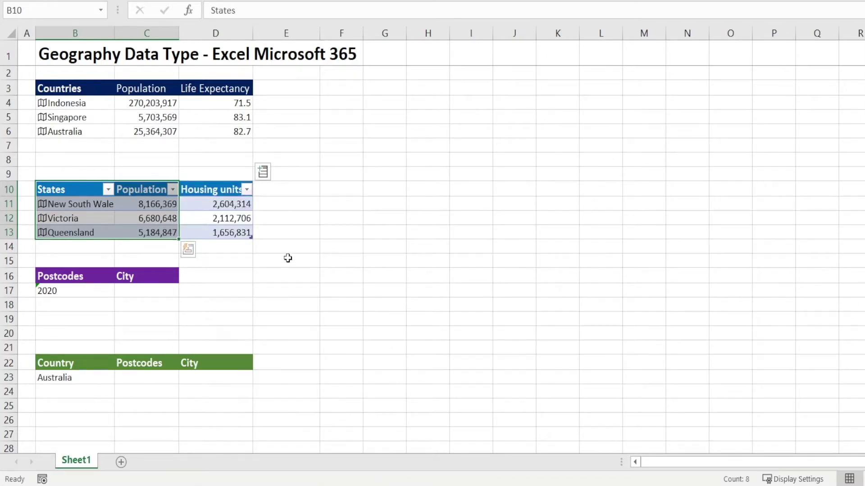
{"action": "left_click", "coordinate": [263, 171]}
{"action": "scroll", "coordinate": [393, 354], "scroll_direction": "down", "scroll_amount": 1}
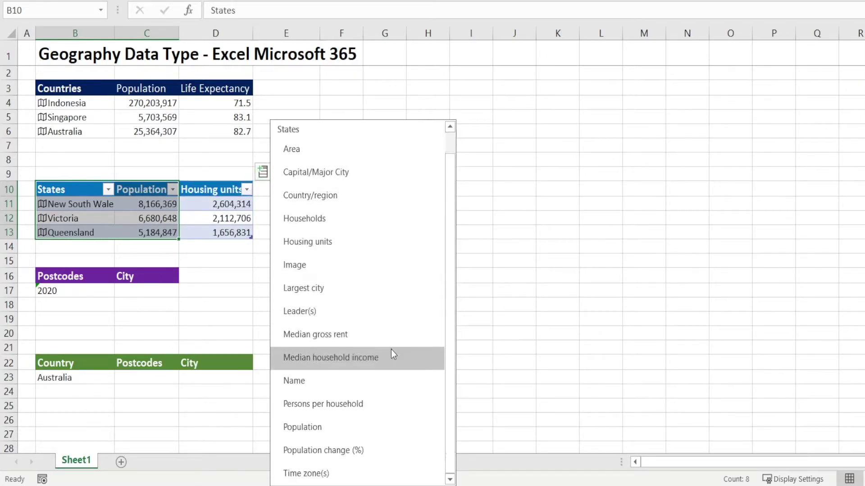
{"action": "left_click", "coordinate": [339, 474]}
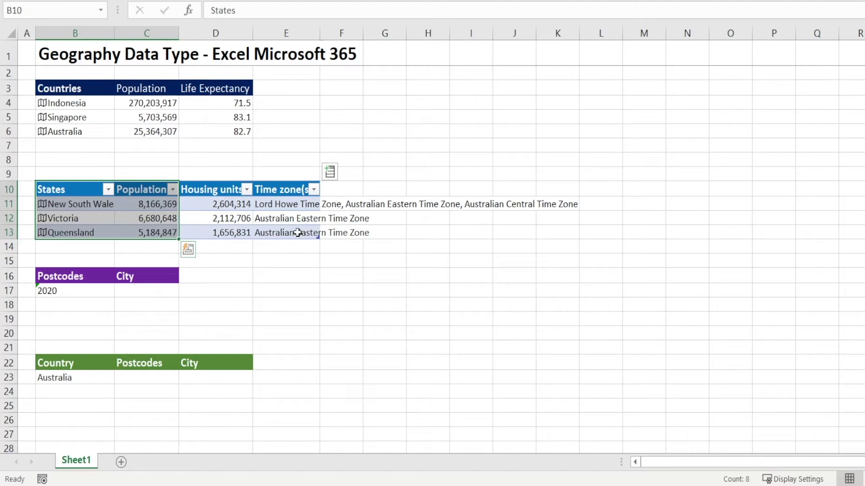
{"action": "left_click", "coordinate": [294, 254]}
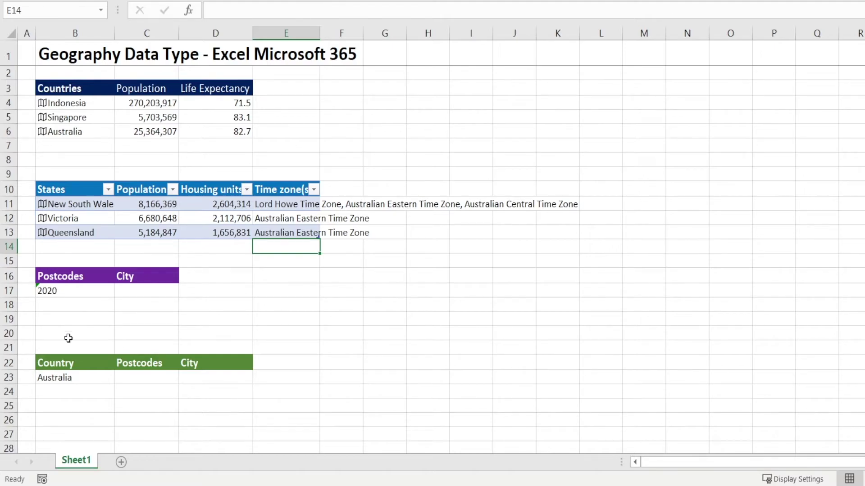
Step: Apply the Geography data type to postcode 2020 in B17 to list its candidate matches
{"action": "left_click", "coordinate": [68, 292]}
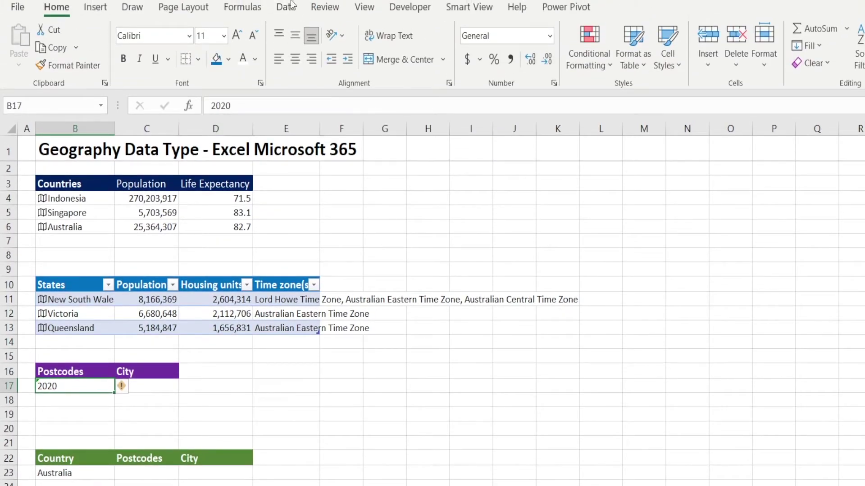
{"action": "left_click", "coordinate": [283, 13]}
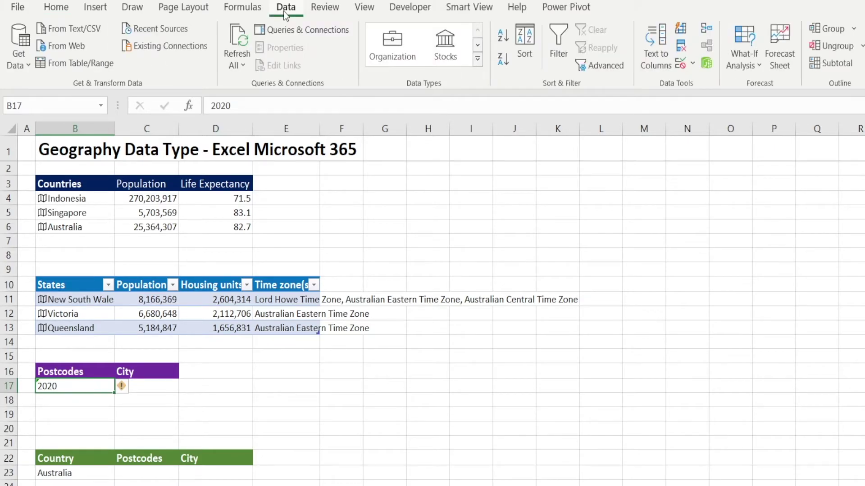
{"action": "left_click", "coordinate": [477, 44]}
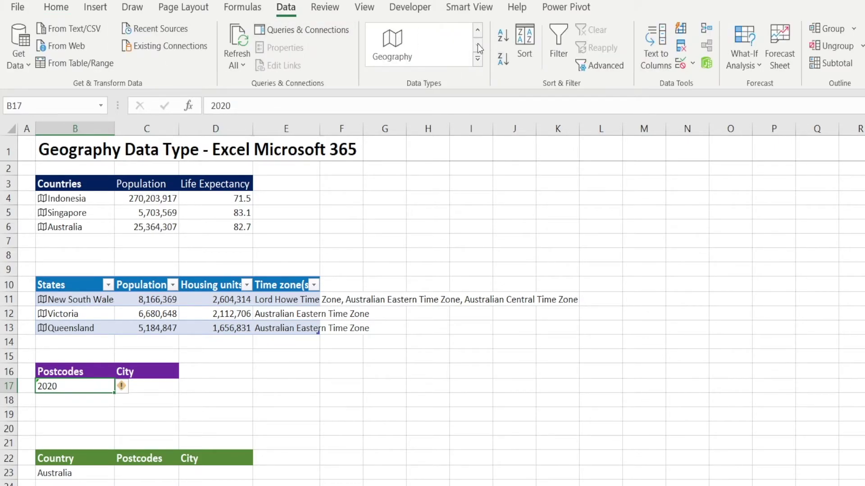
{"action": "left_click", "coordinate": [402, 50]}
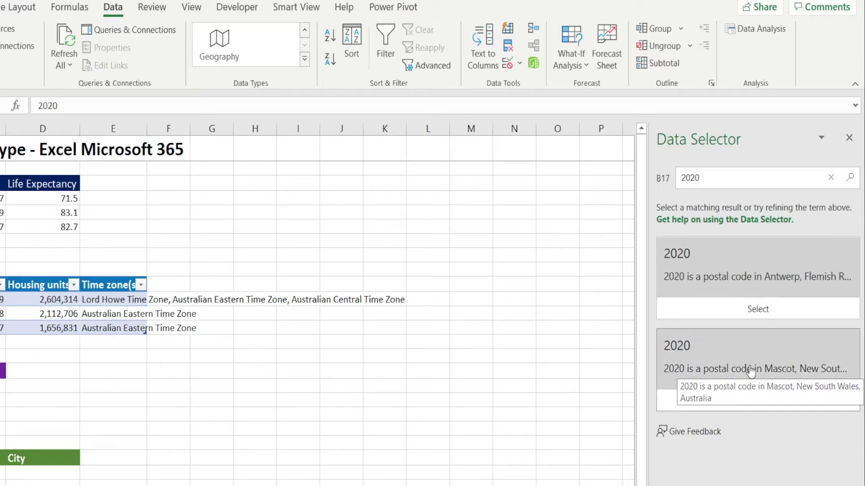
Step: Link postcode 2020 in B17 to the first matching Geography location
{"action": "left_click", "coordinate": [759, 309]}
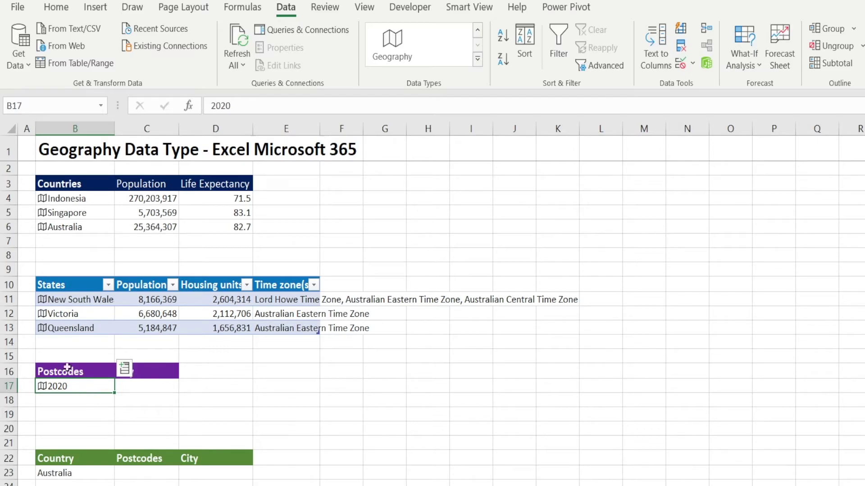
{"action": "left_click", "coordinate": [134, 399]}
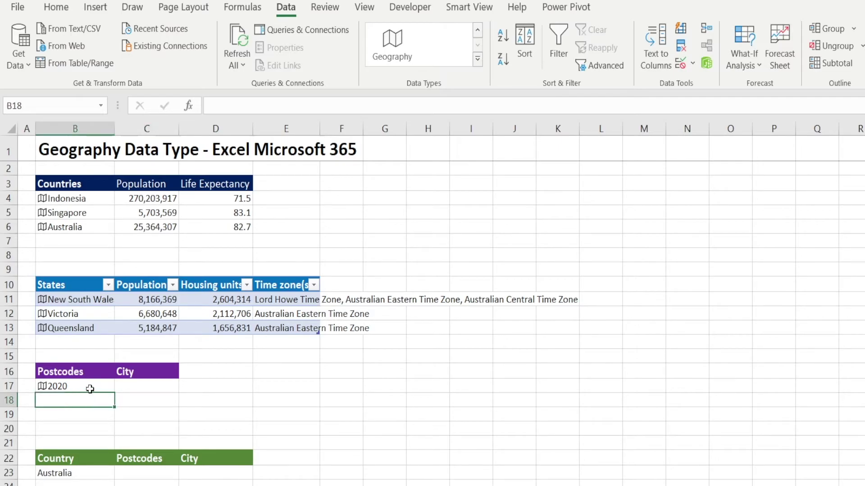
{"action": "left_click", "coordinate": [91, 388]}
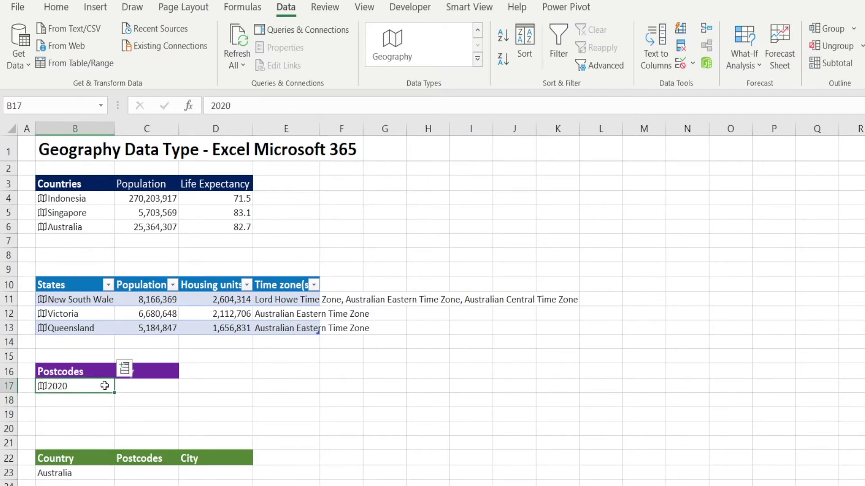
Step: Add the City field beside postcode 2020, which returns Antwerp
{"action": "left_click", "coordinate": [106, 412]}
{"action": "left_click", "coordinate": [102, 387]}
{"action": "left_click", "coordinate": [124, 368]}
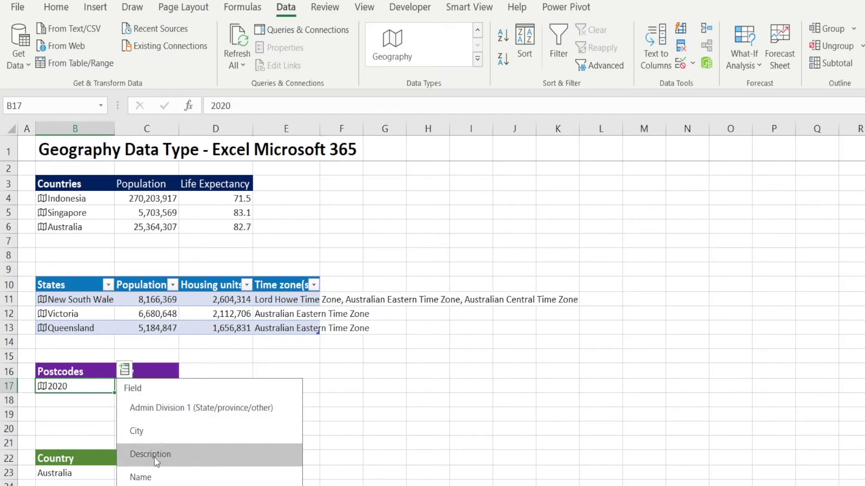
{"action": "left_click", "coordinate": [149, 433]}
{"action": "left_click", "coordinate": [144, 410]}
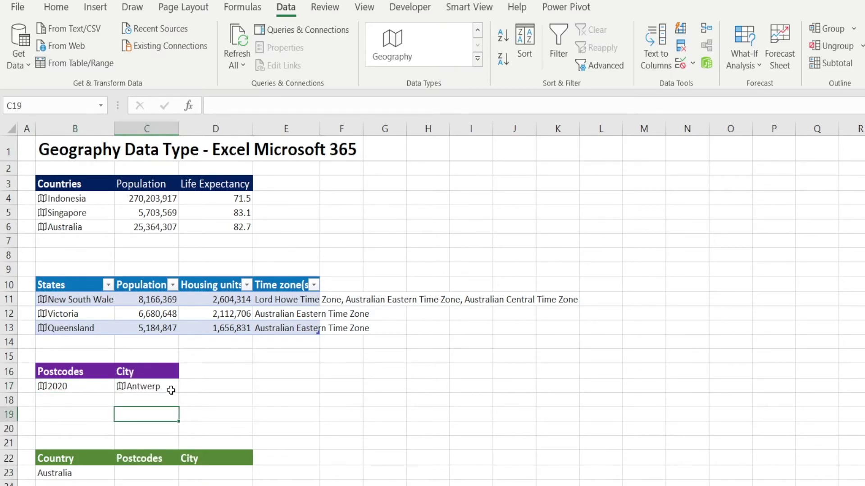
{"action": "left_click", "coordinate": [88, 392]}
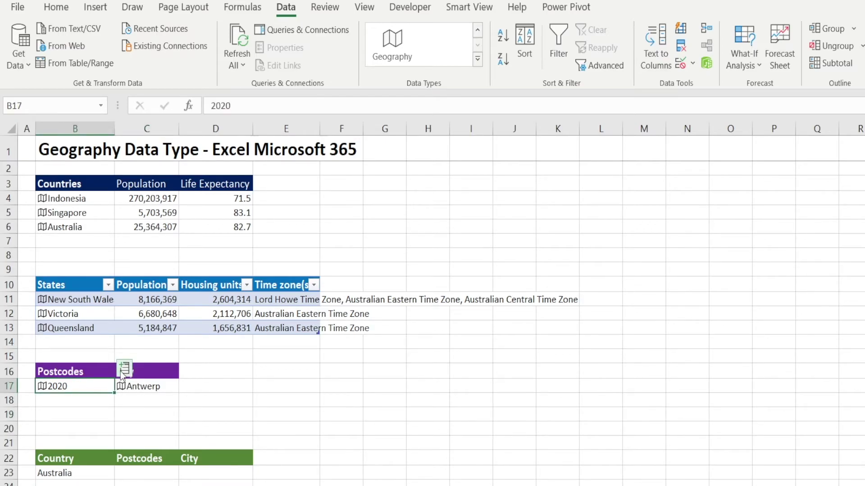
Step: Relink postcode 2020 in B17 to Mascot, New South Wales through Data Type > Change
{"action": "right_click", "coordinate": [88, 391]}
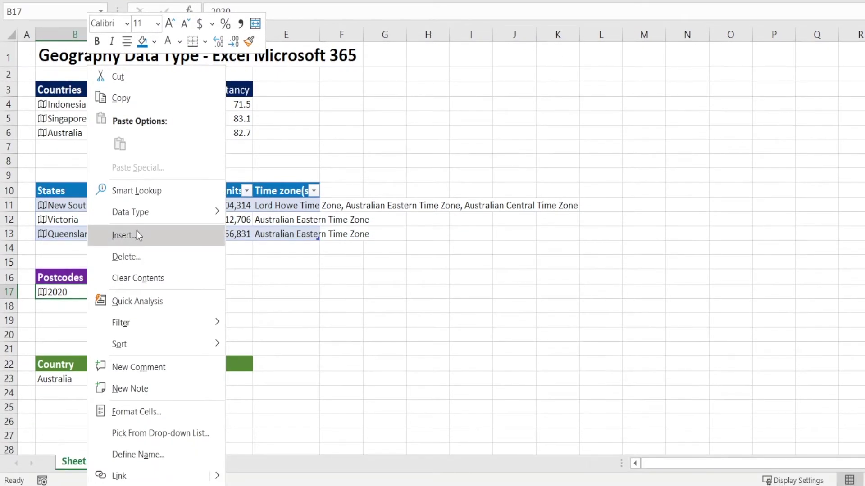
{"action": "mouse_move", "coordinate": [141, 260]}
{"action": "left_click", "coordinate": [268, 243]}
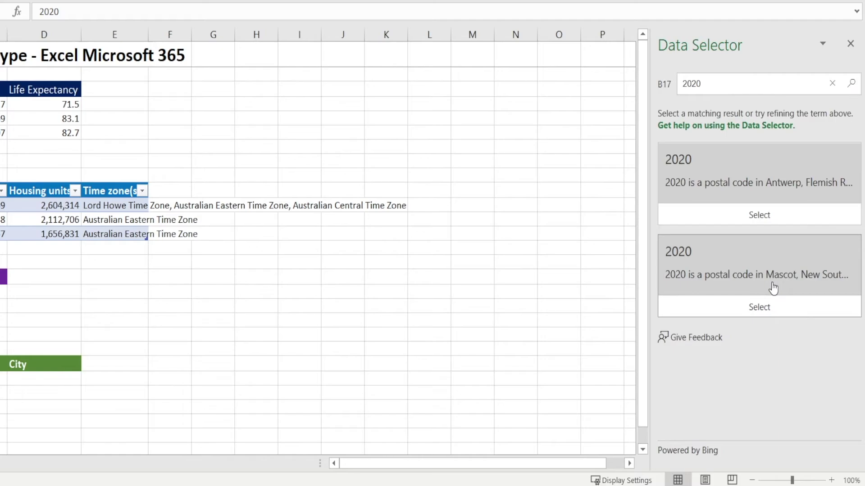
{"action": "left_click", "coordinate": [746, 279]}
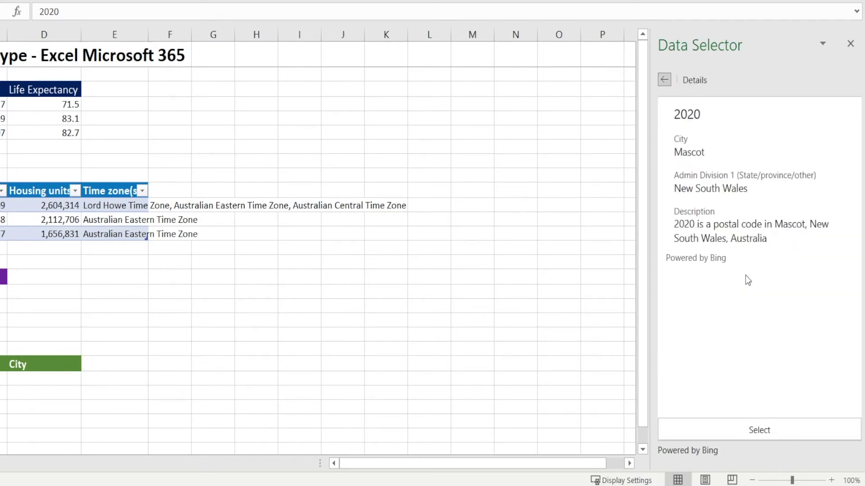
{"action": "left_click", "coordinate": [752, 427]}
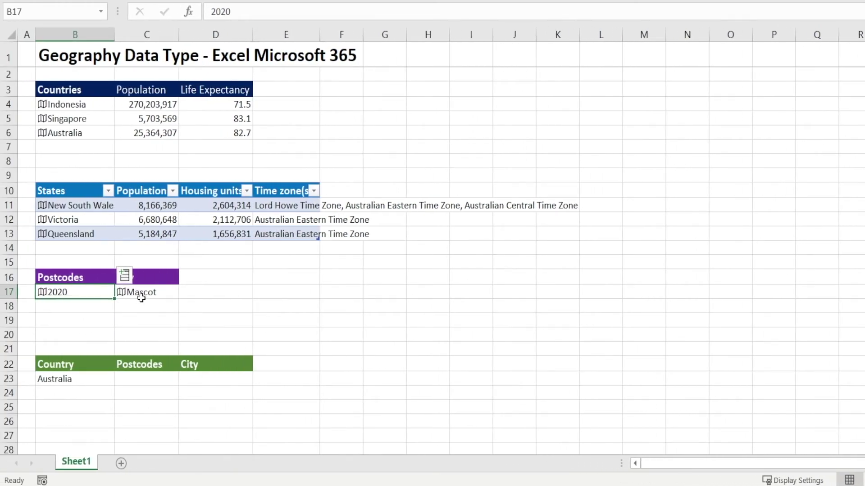
Step: Add the Country/region field beside the city in C17, showing Australia
{"action": "left_click", "coordinate": [141, 298]}
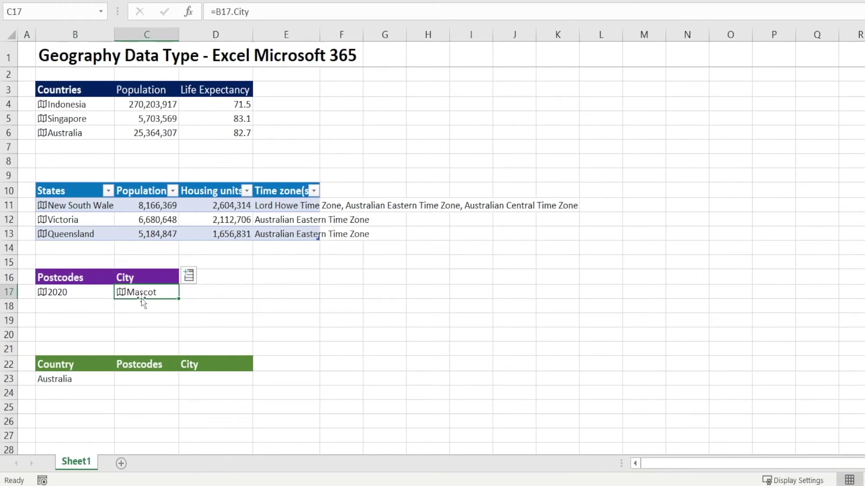
{"action": "left_click", "coordinate": [189, 276]}
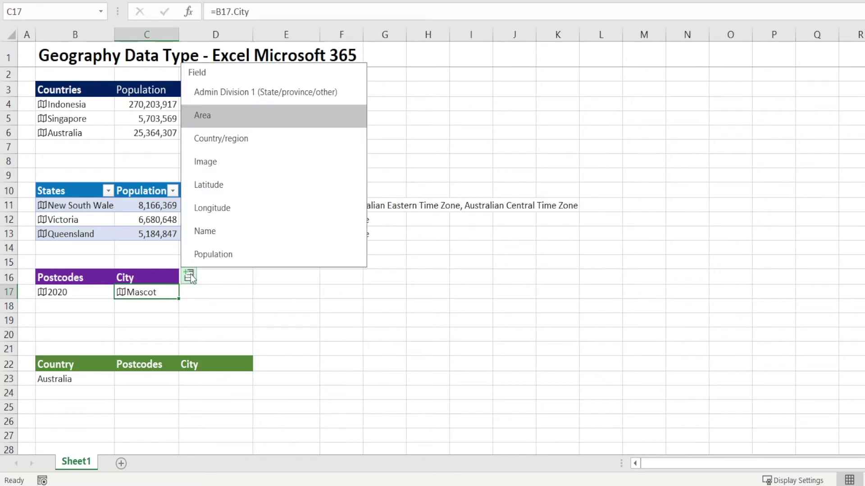
{"action": "left_click", "coordinate": [266, 138]}
Step: Type the header 'Country' in D16 and copy the City header's purple formatting onto it
{"action": "left_click", "coordinate": [214, 310]}
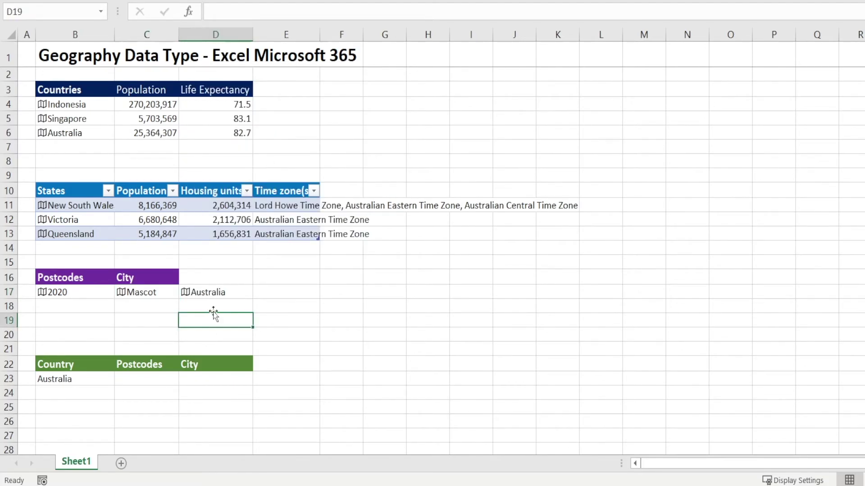
{"action": "left_click", "coordinate": [224, 277]}
{"action": "type", "text": "Countr"}
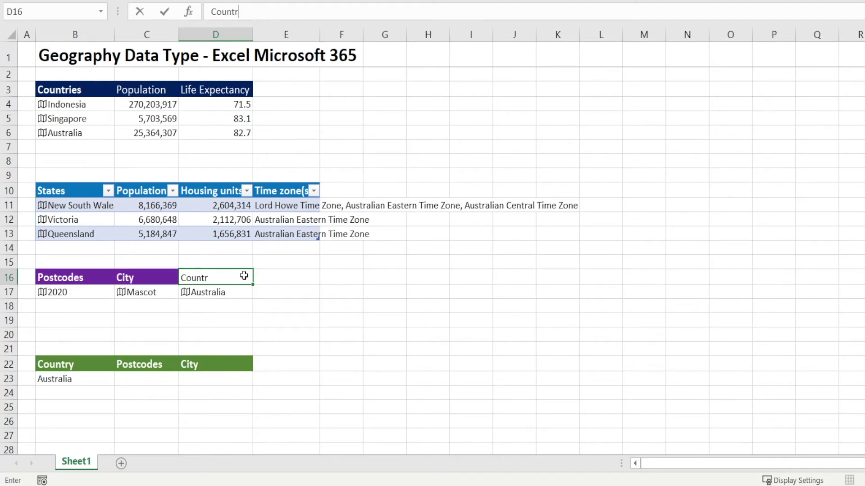
{"action": "type", "text": "y"}
{"action": "key", "text": "Return"}
{"action": "left_click", "coordinate": [172, 277]}
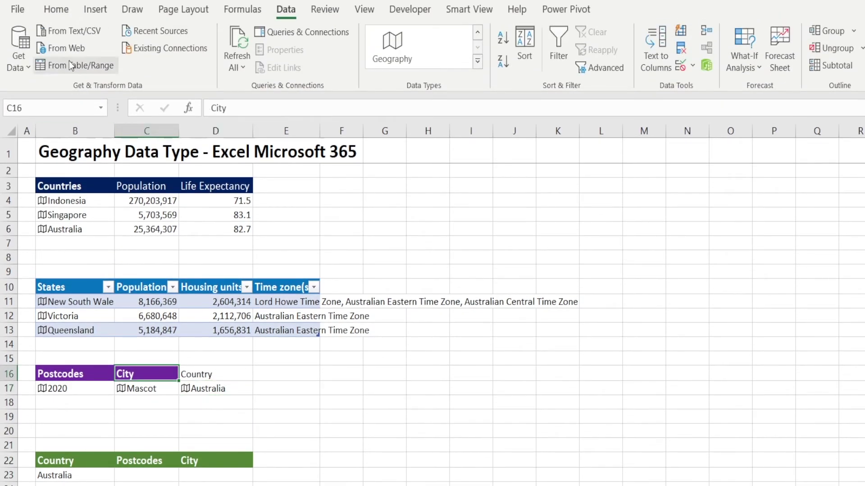
{"action": "left_click", "coordinate": [56, 9]}
{"action": "left_click", "coordinate": [67, 68]}
{"action": "left_click", "coordinate": [225, 375]}
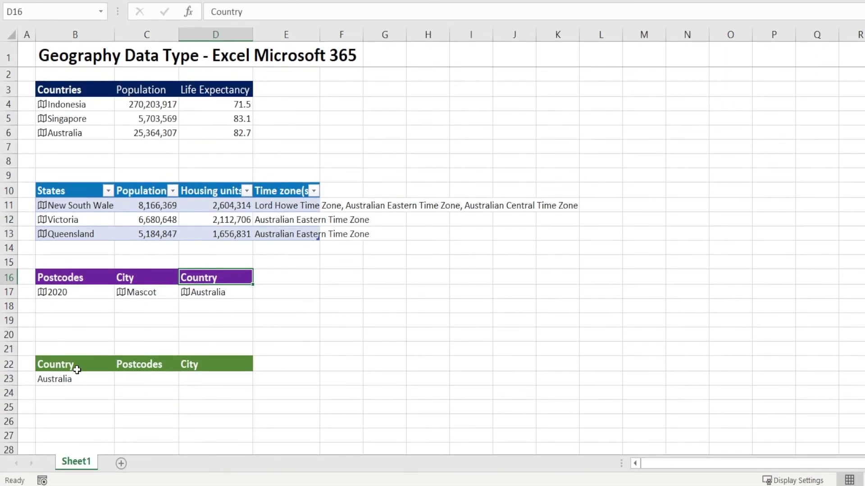
Step: Enter postcode 2020 in C23 beside Australia, then select B23:C23
{"action": "left_click", "coordinate": [75, 461]}
{"action": "left_click_drag", "start_coordinate": [75, 375], "coordinate": [70, 396]}
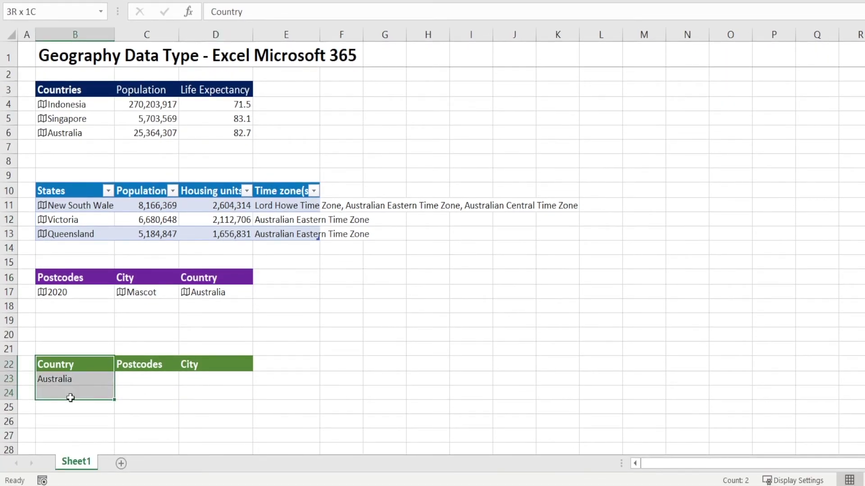
{"action": "left_click", "coordinate": [133, 383]}
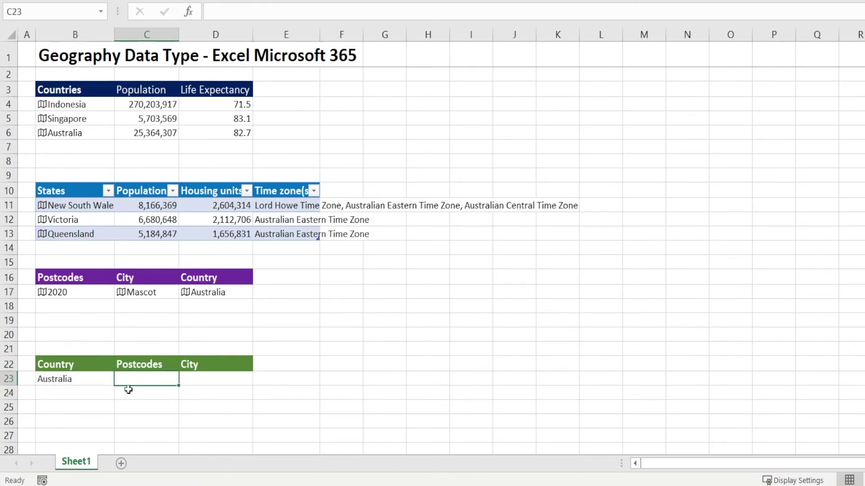
{"action": "left_click", "coordinate": [90, 384]}
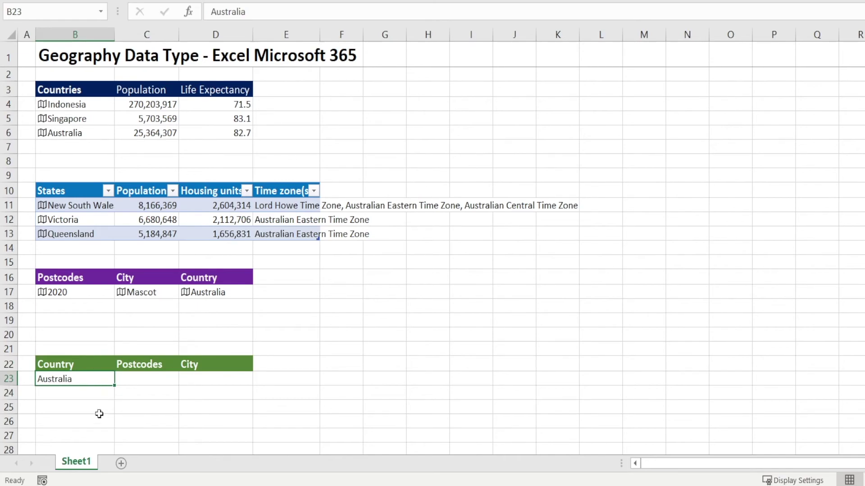
{"action": "key", "text": "Tab"}
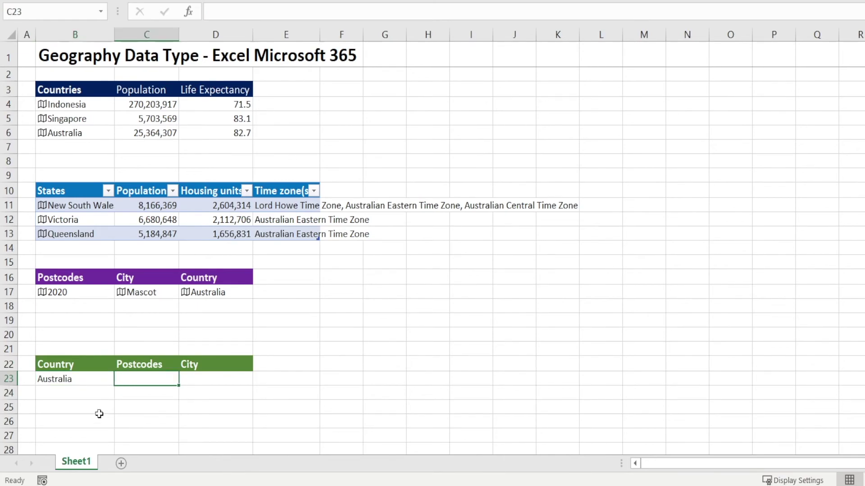
{"action": "type", "text": "2020"}
{"action": "key", "text": "Return"}
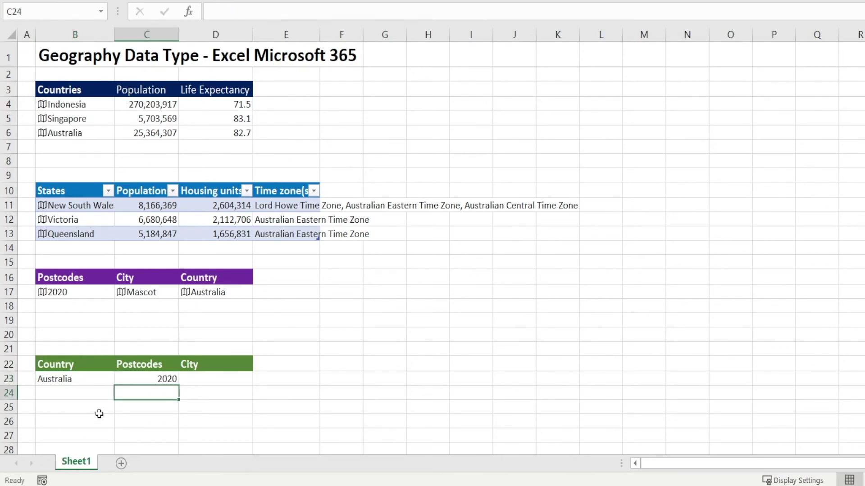
{"action": "key", "text": "Up"}
{"action": "key", "text": "Right"}
{"action": "left_click_drag", "start_coordinate": [90, 381], "coordinate": [126, 385]}
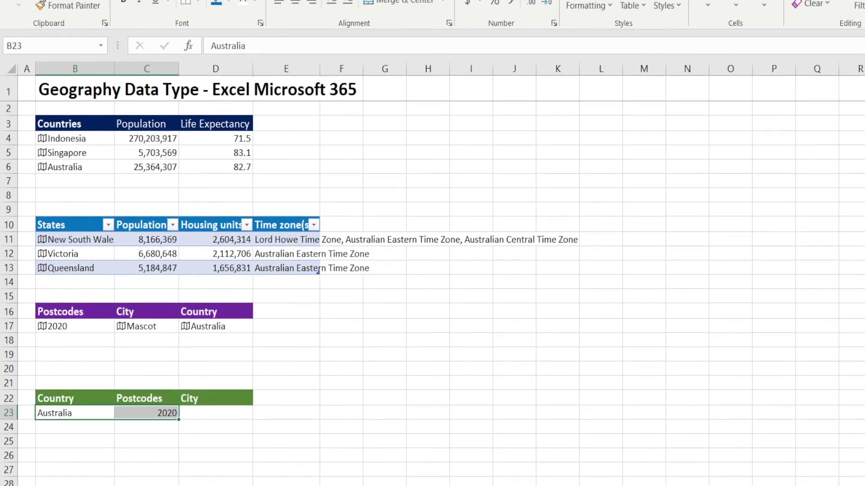
Step: Convert Australia and 2020 in B23:C23 to the Geography data type
{"action": "left_click", "coordinate": [285, 9]}
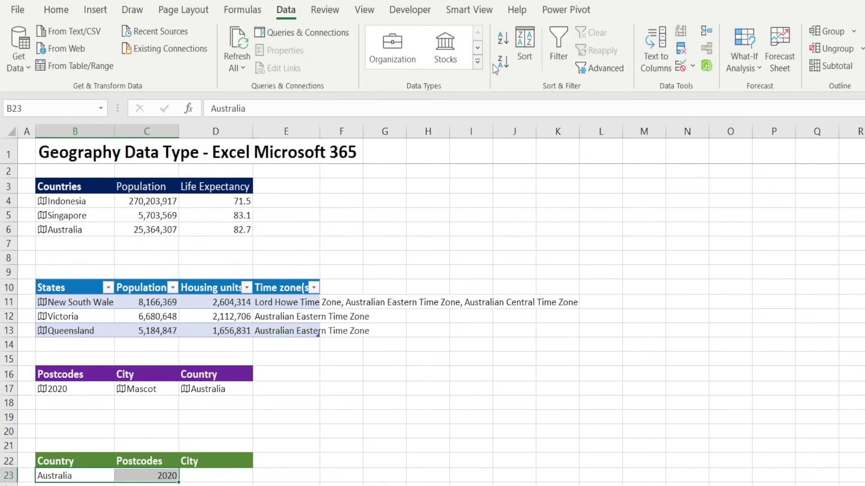
{"action": "left_click", "coordinate": [477, 48]}
{"action": "left_click", "coordinate": [392, 48]}
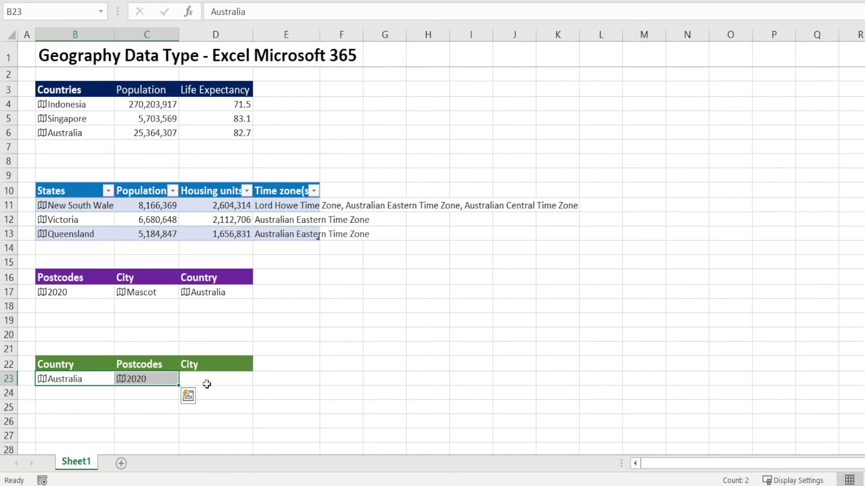
Step: Add the City field from postcode 2020 in C23, filling the City column with Mascot
{"action": "left_click", "coordinate": [148, 407]}
{"action": "left_click", "coordinate": [148, 379]}
{"action": "left_click", "coordinate": [190, 362]}
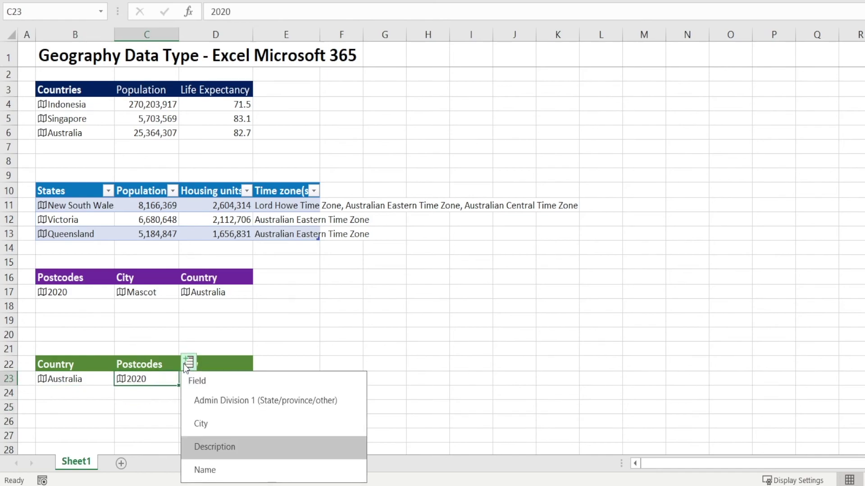
{"action": "left_click", "coordinate": [224, 423]}
{"action": "left_click", "coordinate": [219, 394]}
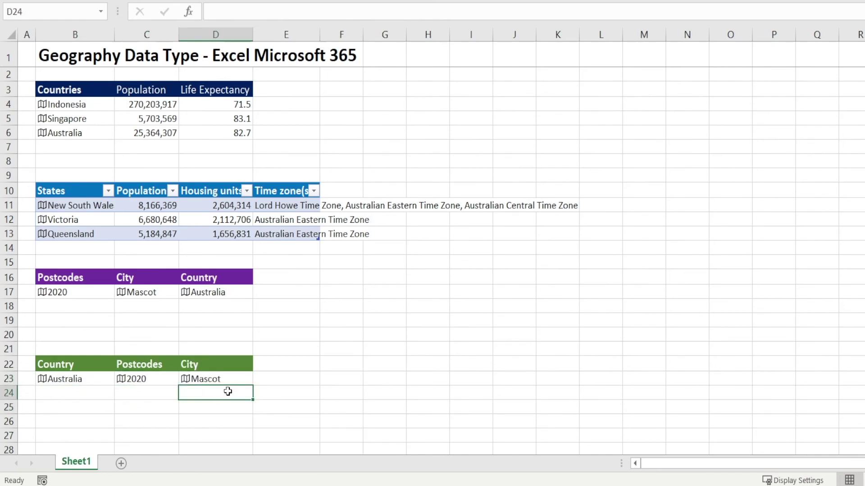